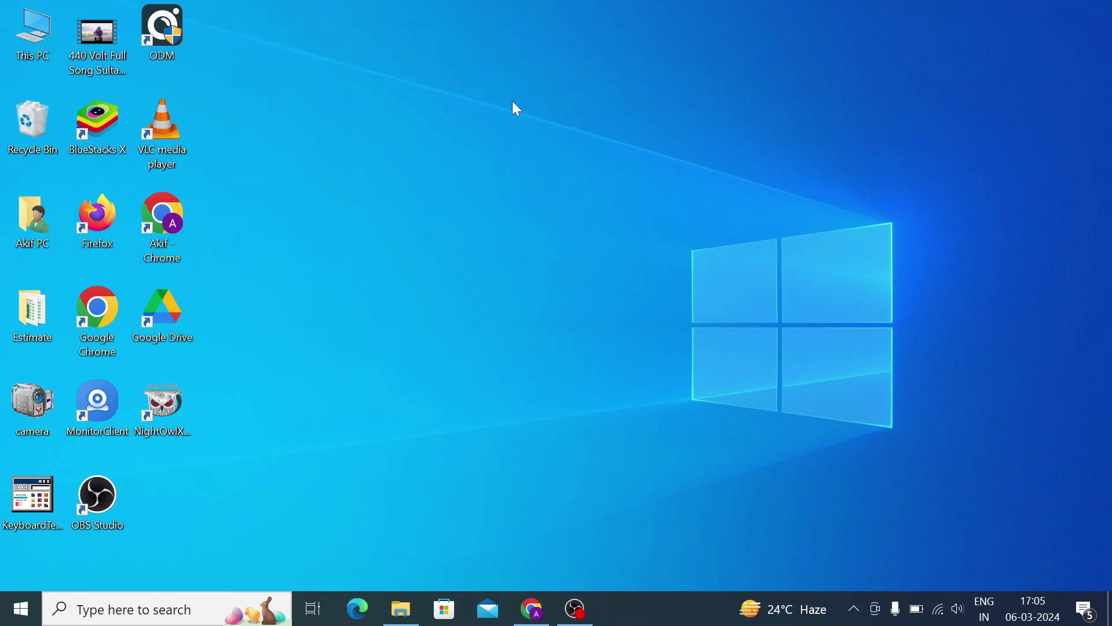
# Launch BlueStacks X and start the Android App Player
pyautogui.doubleClick(98, 124)
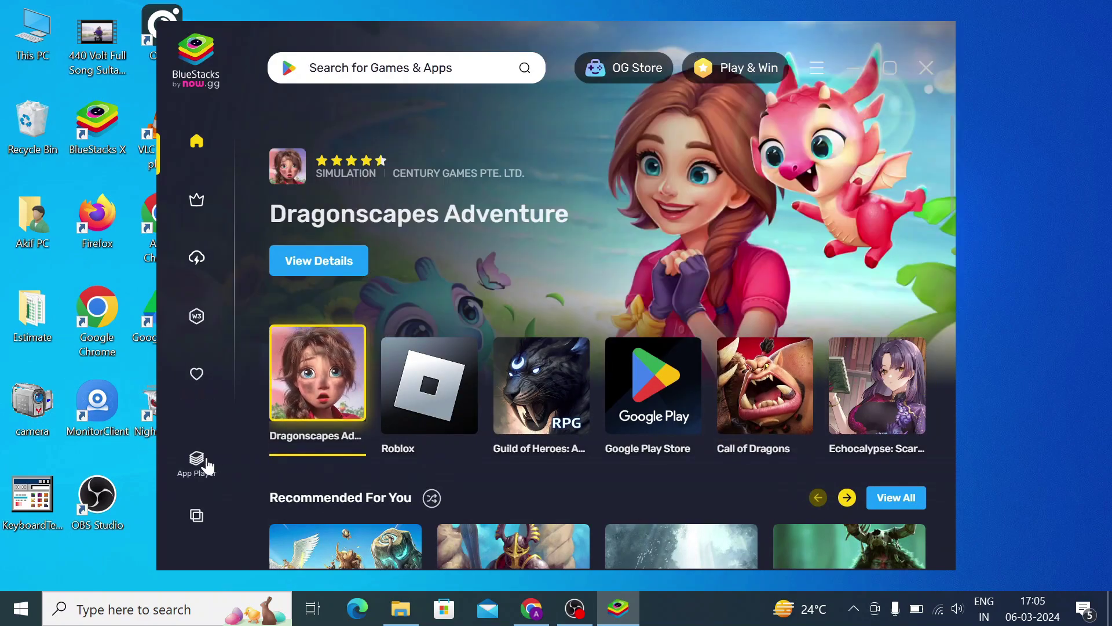
pyautogui.click(199, 460)
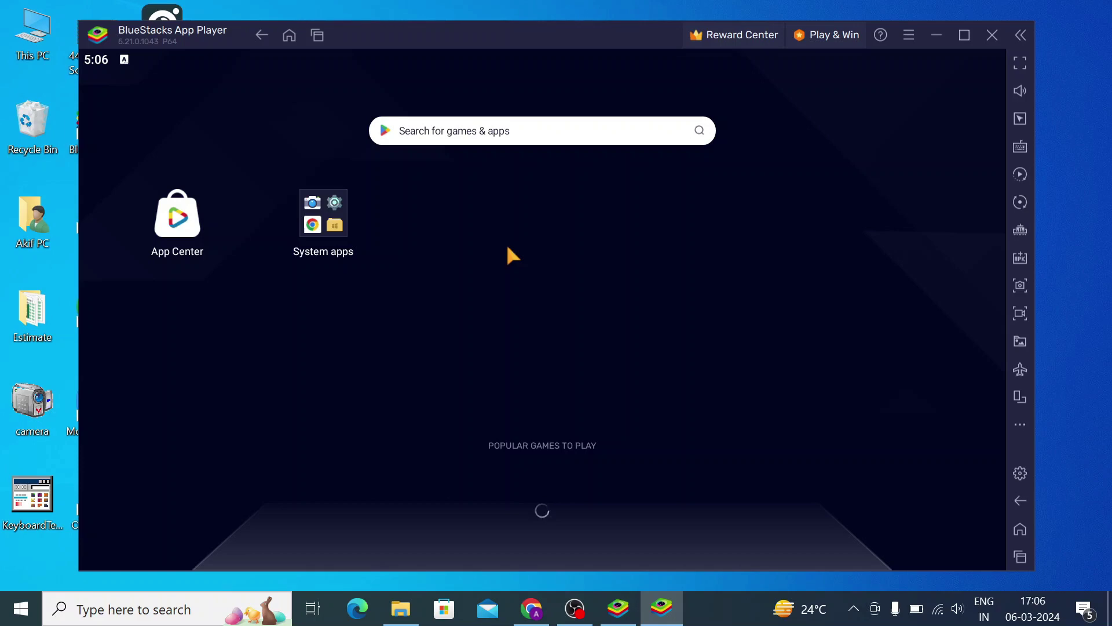
# Open Play Store from System apps and search for 'victure home app'
pyautogui.click(323, 218)
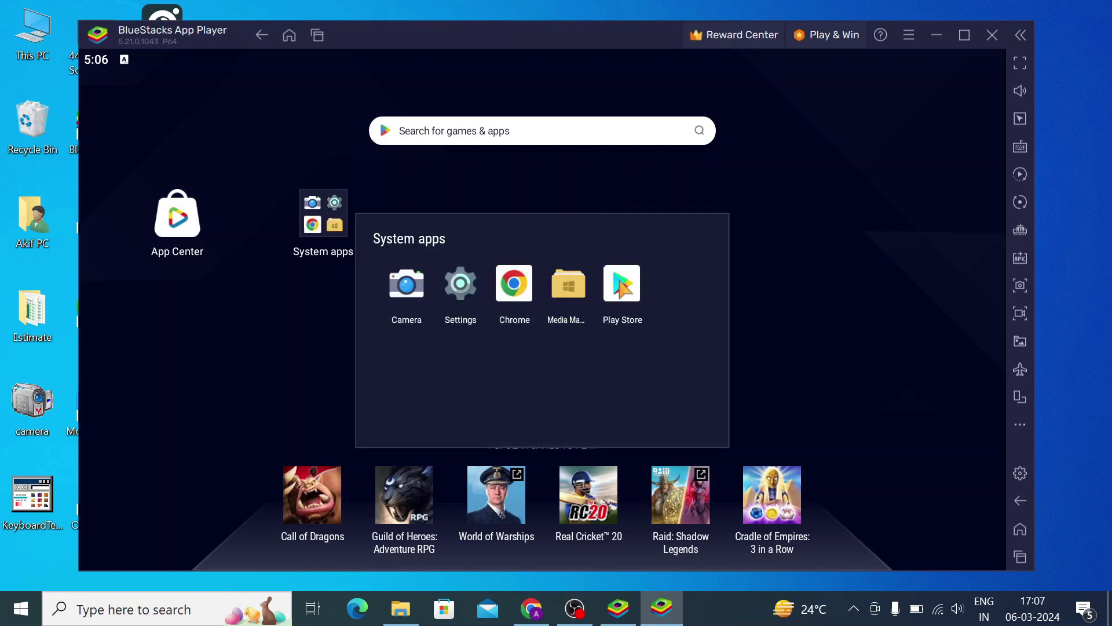
pyautogui.click(623, 288)
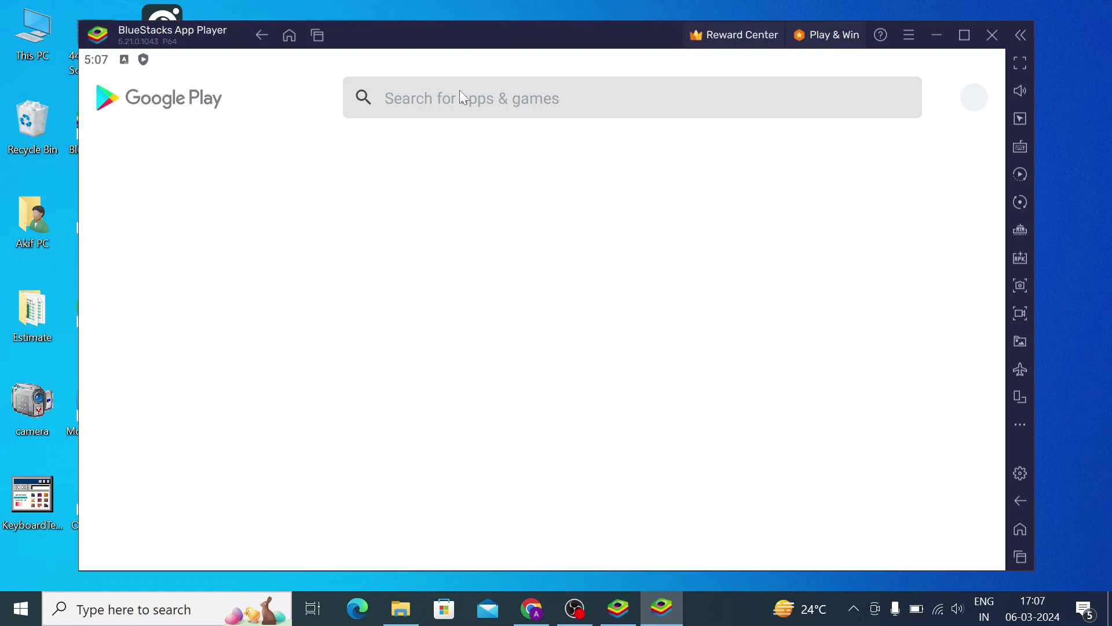
pyautogui.click(365, 100)
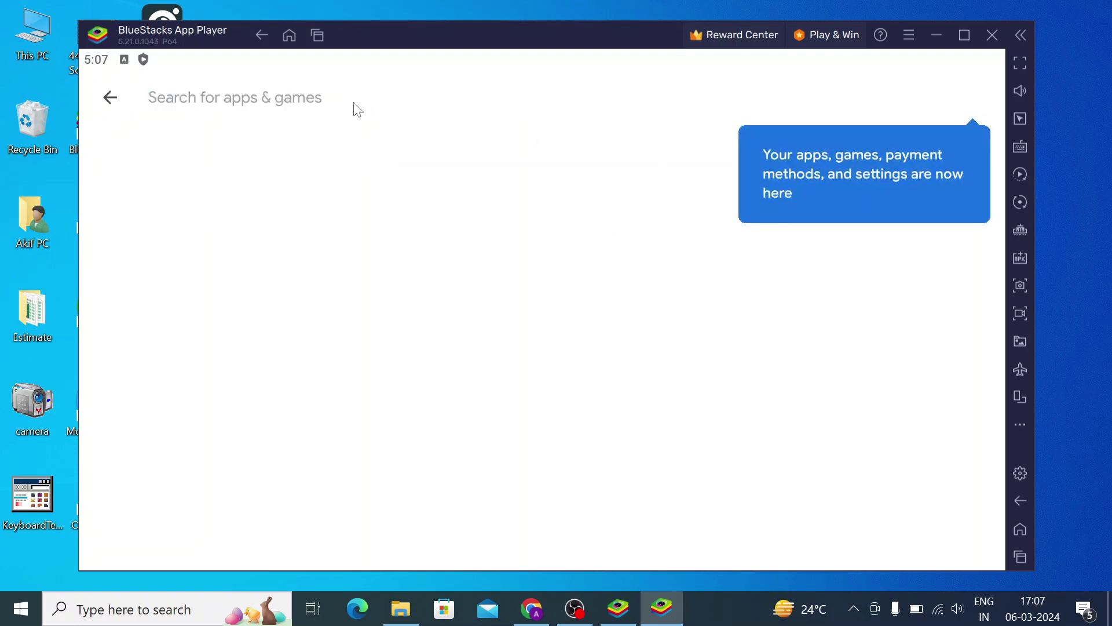
pyautogui.write('vi')
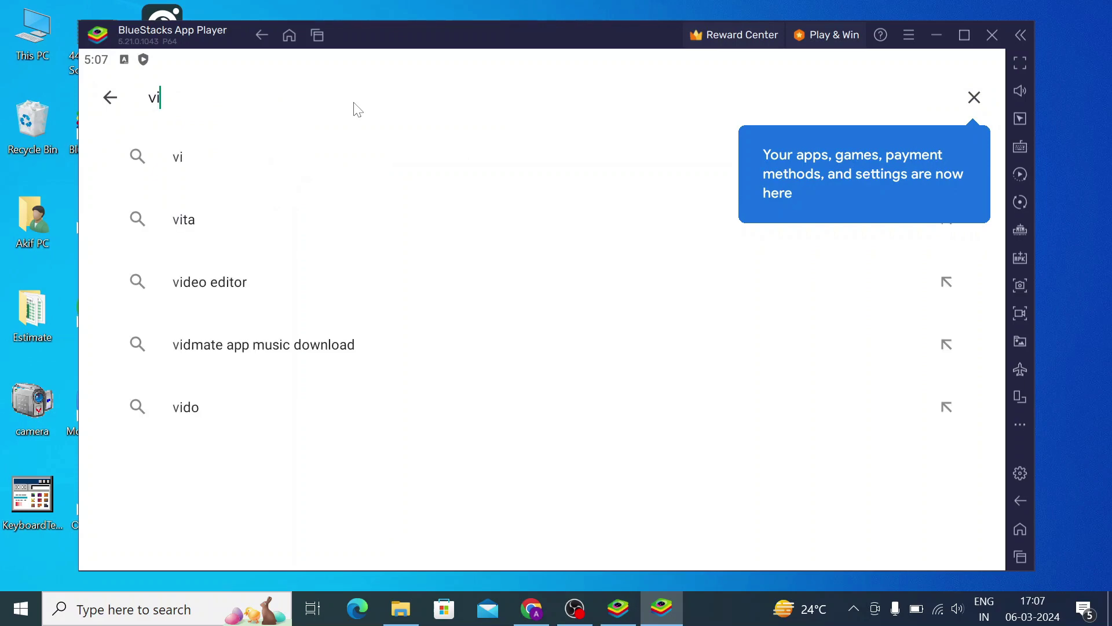
pyautogui.write('ctu')
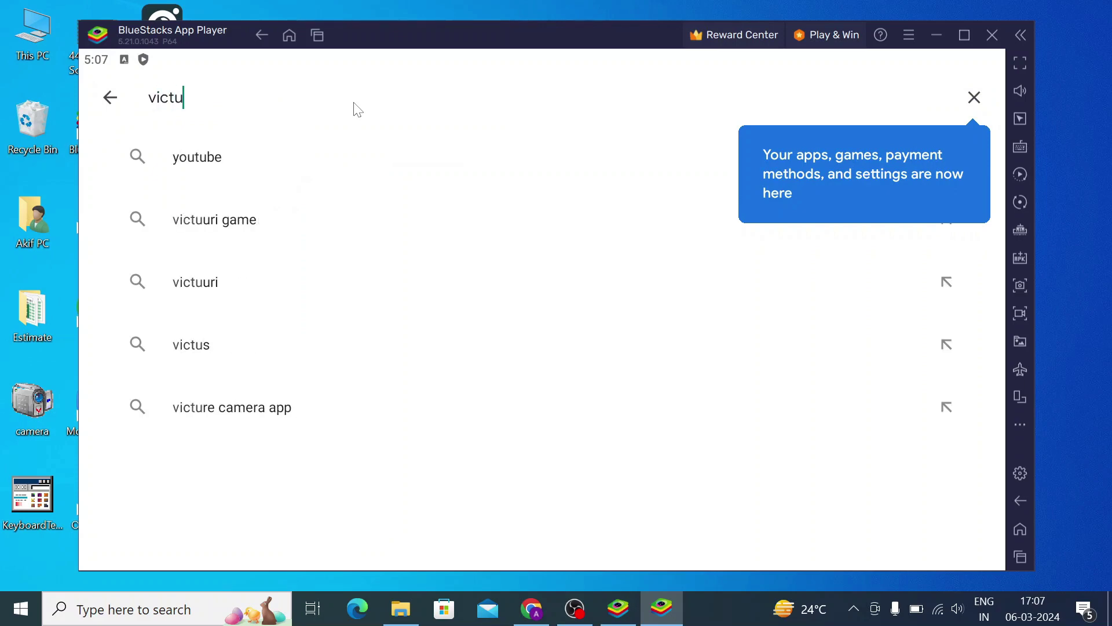
pyautogui.write('re')
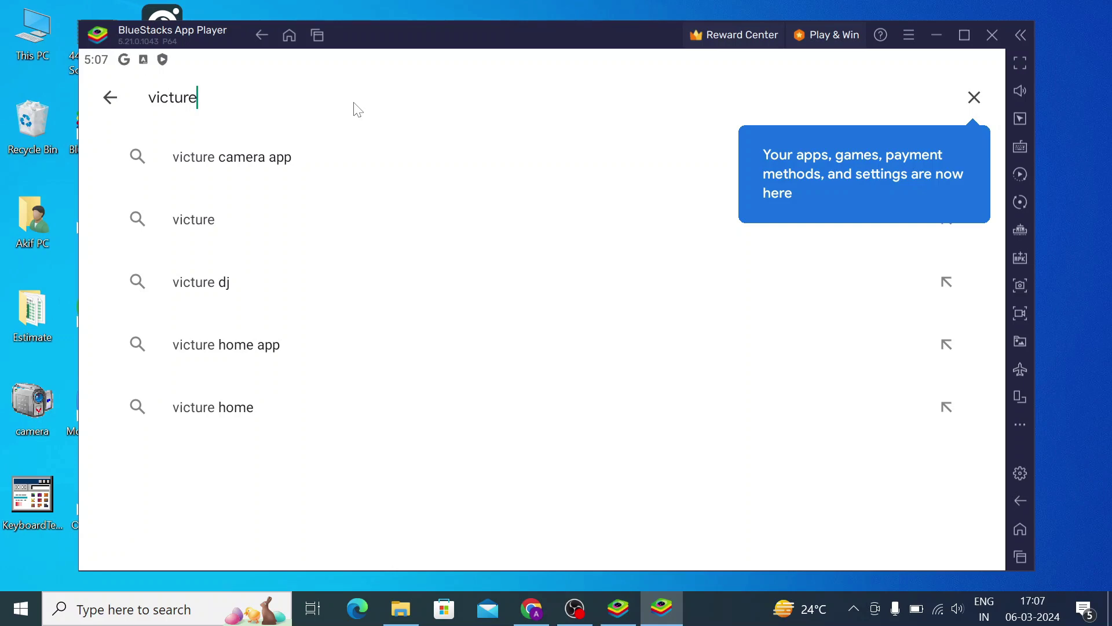
pyautogui.write(' home')
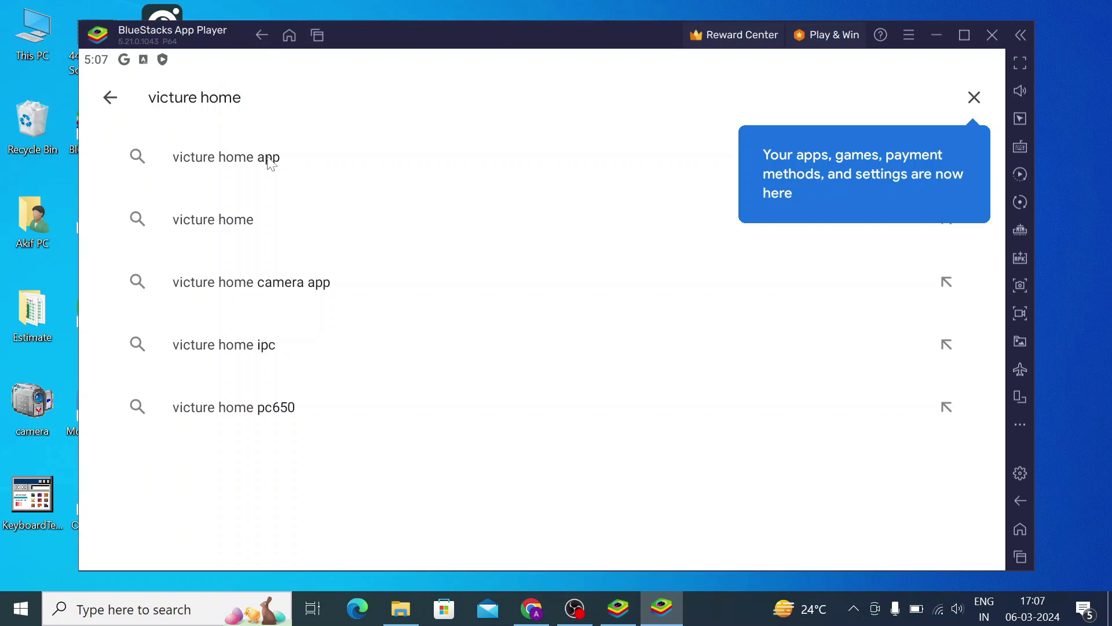
pyautogui.click(270, 162)
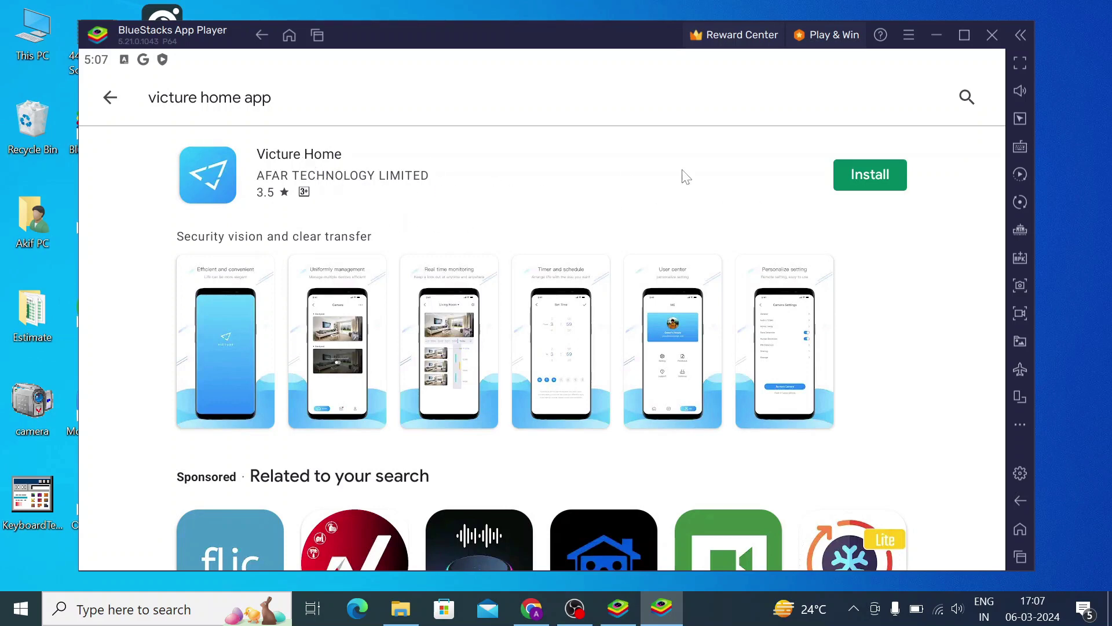
# Install Victure Home from its Play Store listing
pyautogui.click(872, 183)
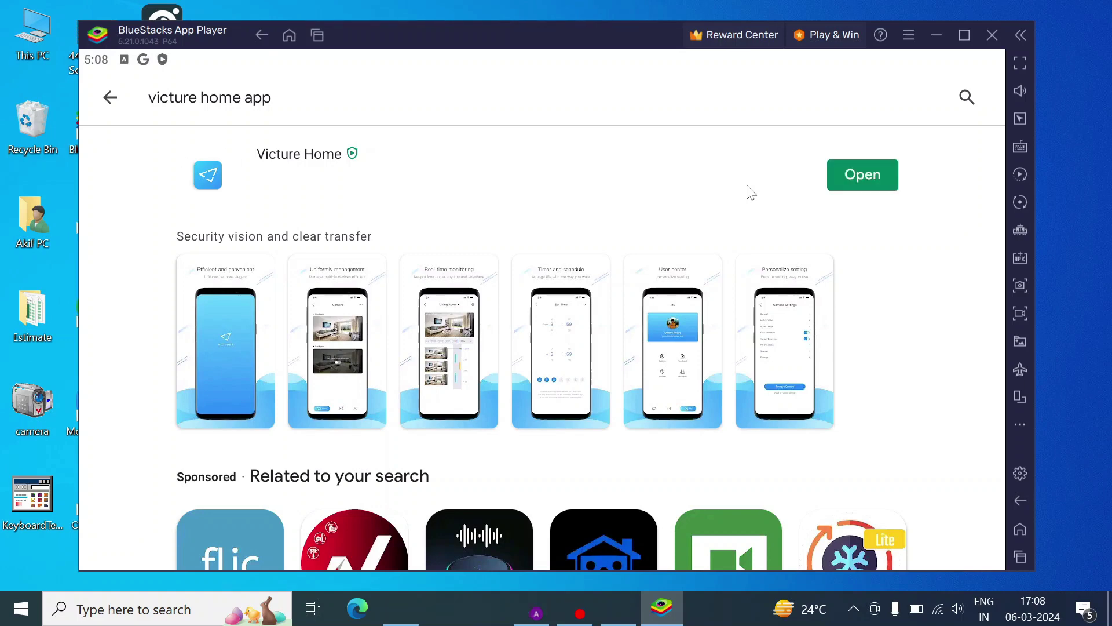
# Launch Victure Home, dismiss the fullscreen tip, accept the terms notice, and go fullscreen
pyautogui.click(862, 176)
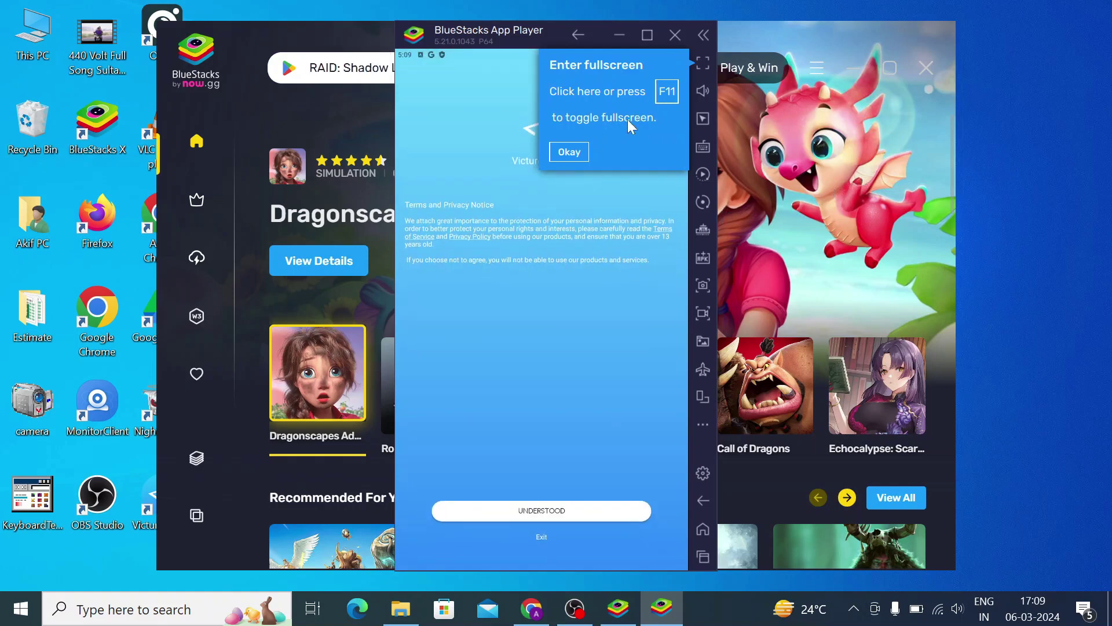
pyautogui.click(570, 152)
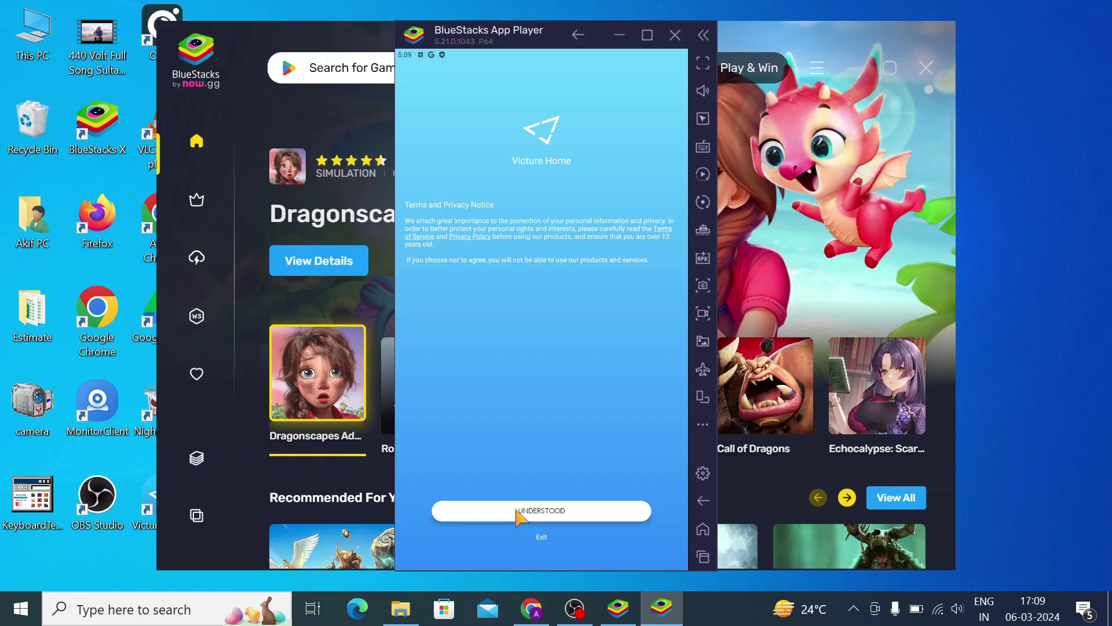
pyautogui.click(521, 513)
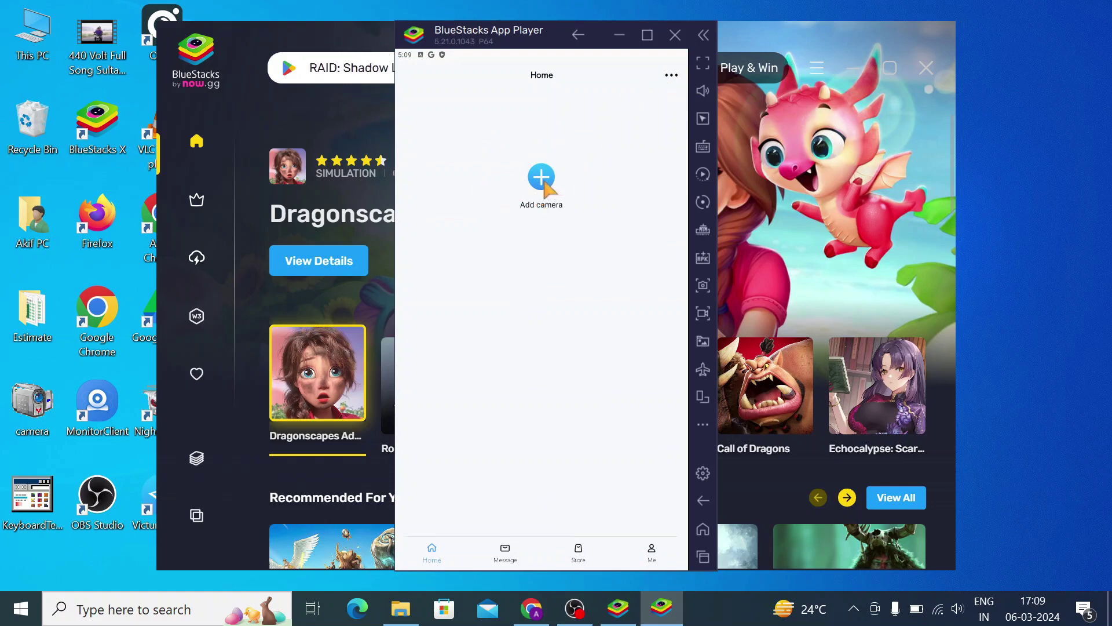
pyautogui.click(705, 64)
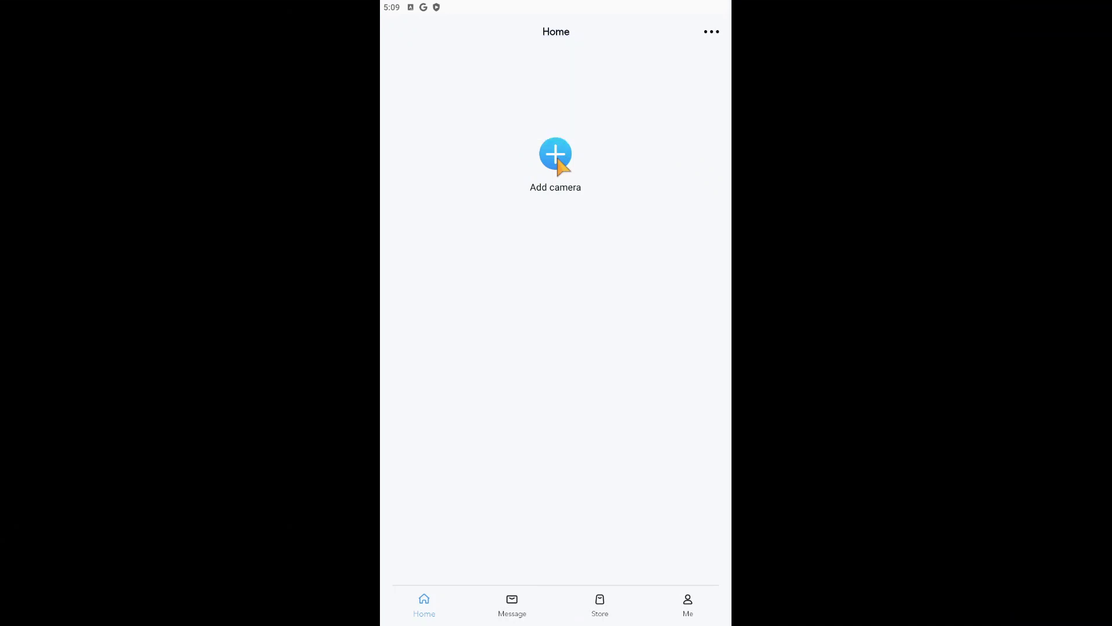
# Pick the PC440 indoor camera and accept its privacy policy with reminders turned off
pyautogui.click(560, 159)
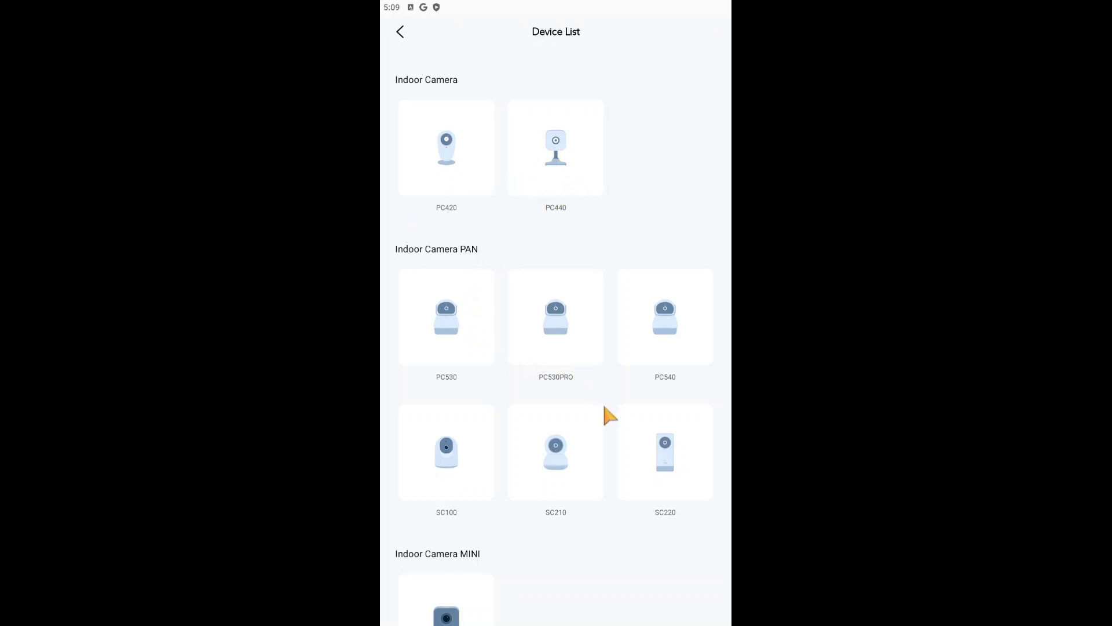
pyautogui.scroll(-5, 602, 402)
pyautogui.scroll(-2, 603, 402)
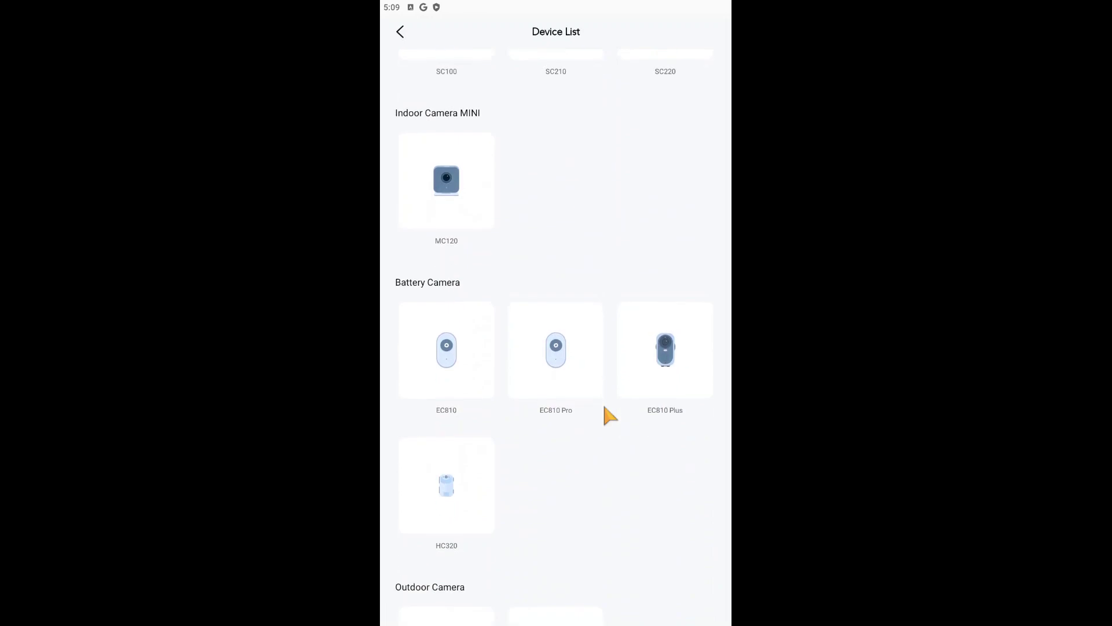
pyautogui.scroll(-2, 608, 416)
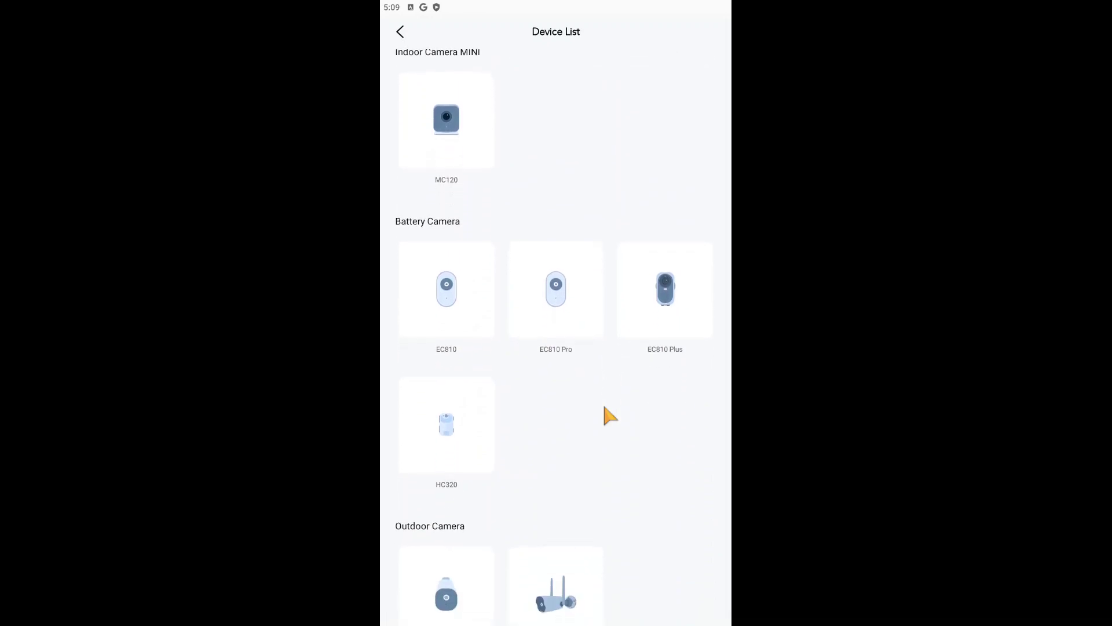
pyautogui.scroll(-2, 609, 416)
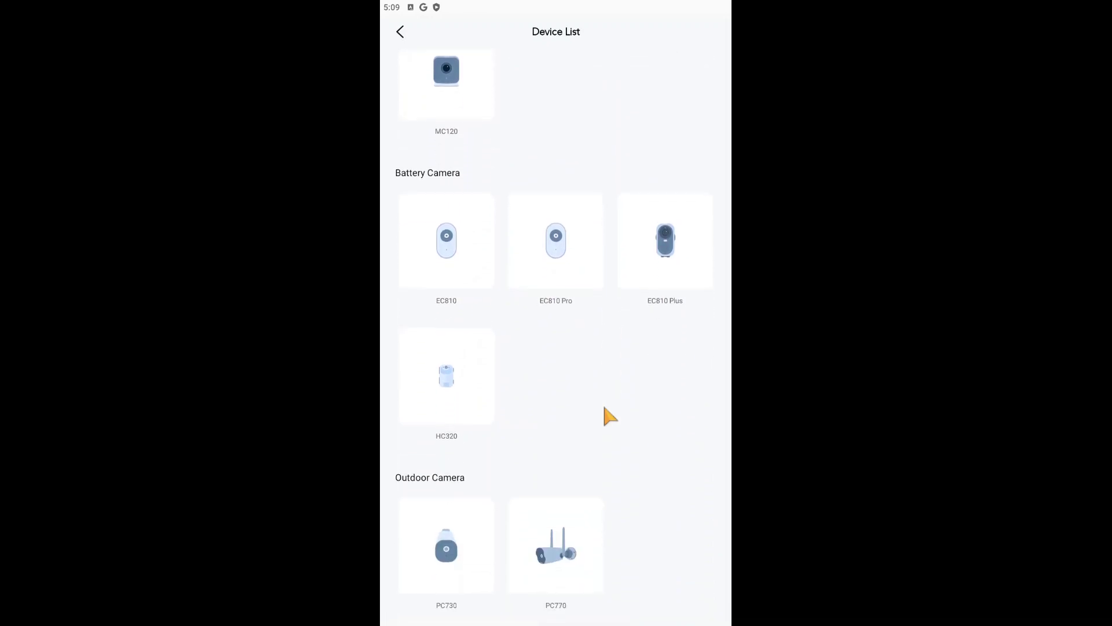
pyautogui.scroll(4, 602, 402)
pyautogui.scroll(4, 603, 402)
pyautogui.scroll(2, 602, 403)
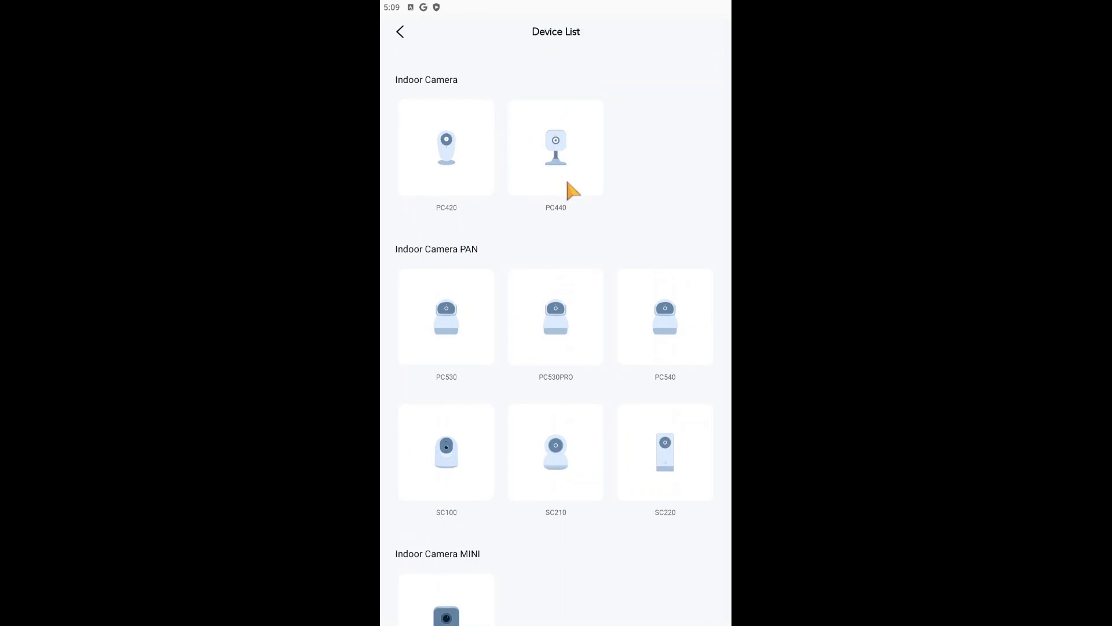
pyautogui.click(567, 186)
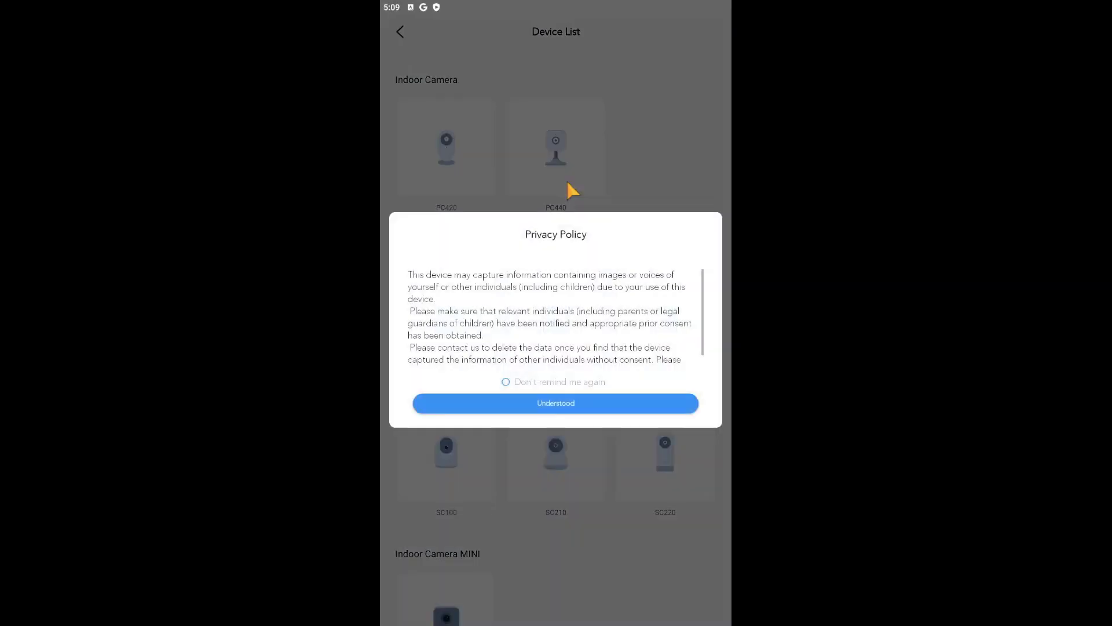
pyautogui.click(506, 381)
pyautogui.click(533, 402)
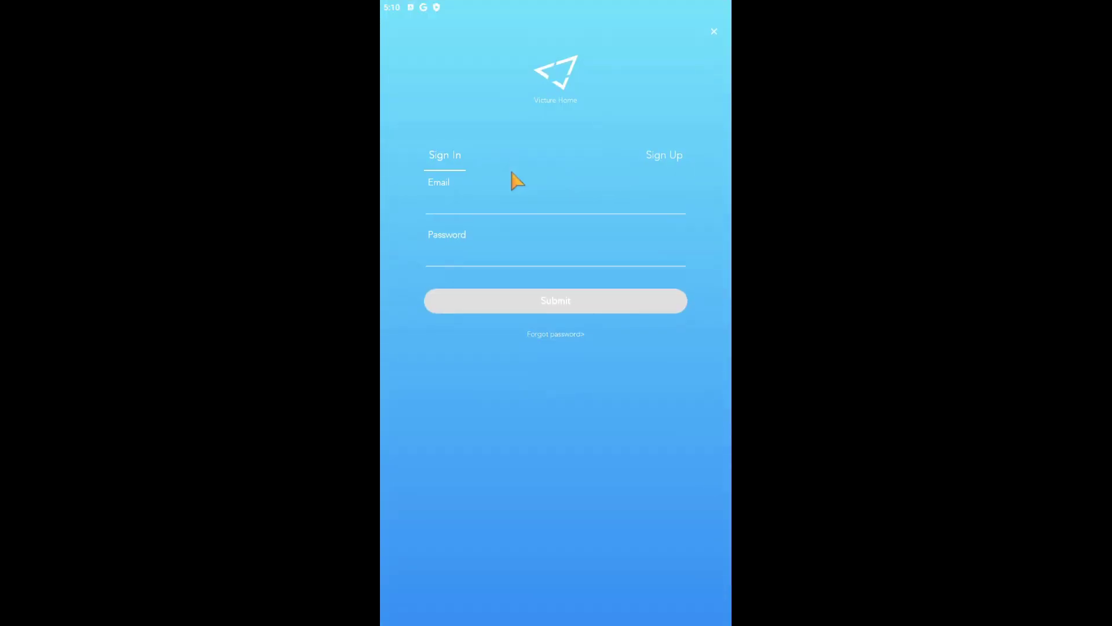
# Switch to Sign Up and tick the age and terms confirmation
pyautogui.click(669, 159)
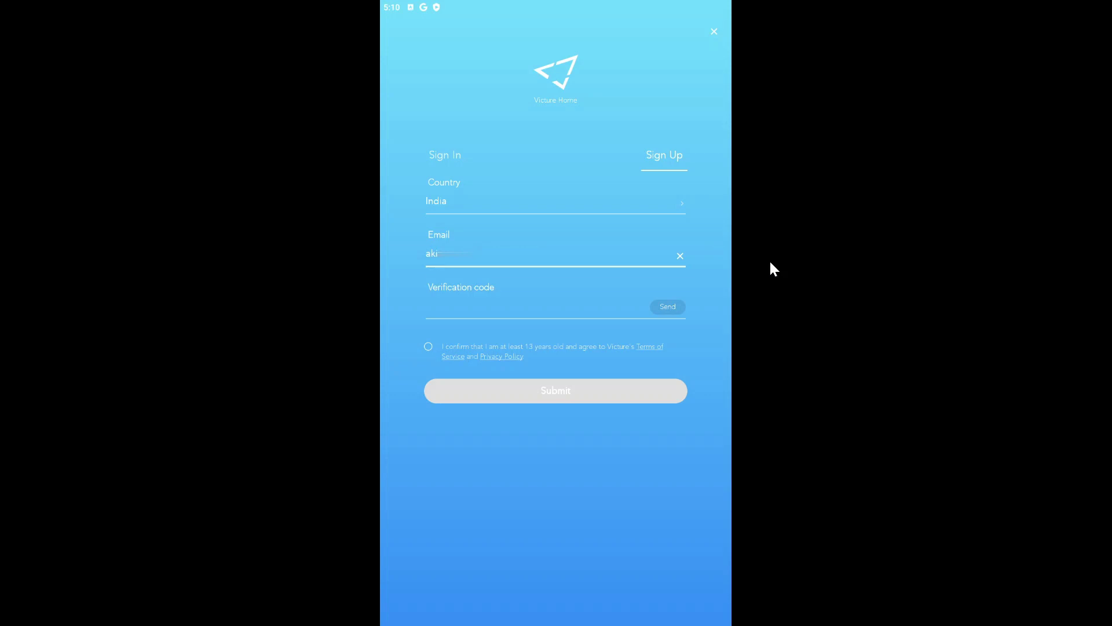
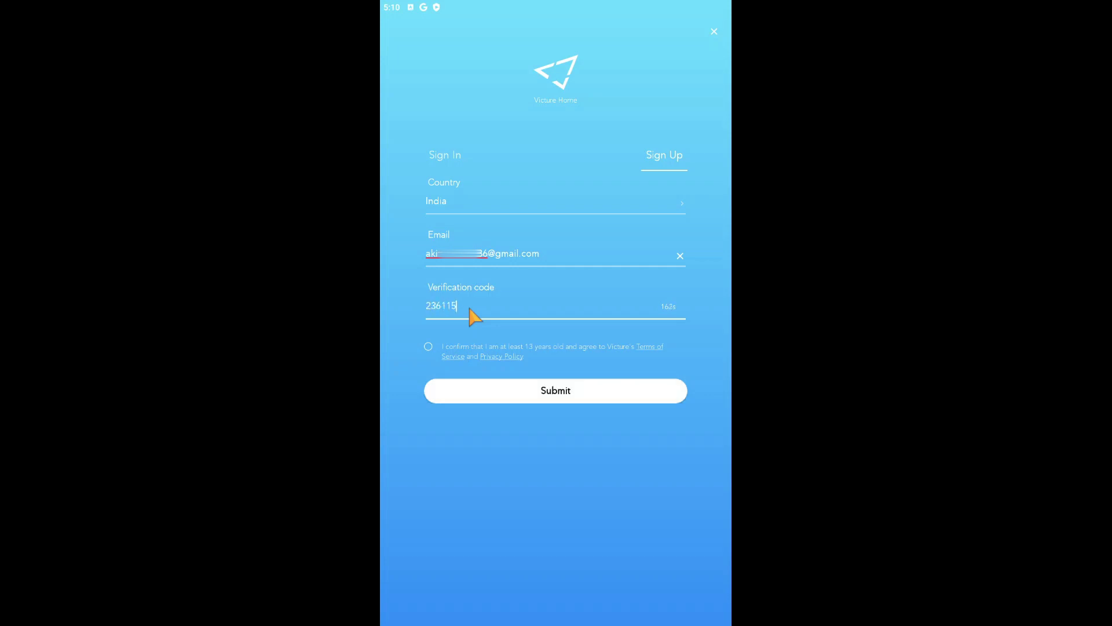
pyautogui.click(428, 346)
# Submit the completed sign-up details
pyautogui.click(555, 390)
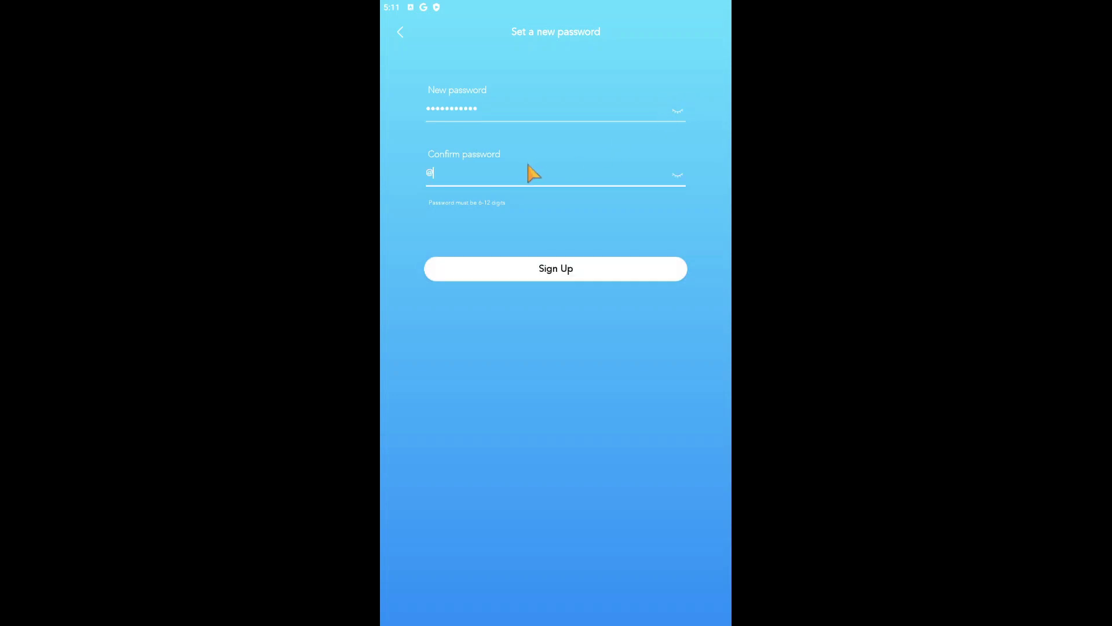
pyautogui.write('@')
pyautogui.write('k')
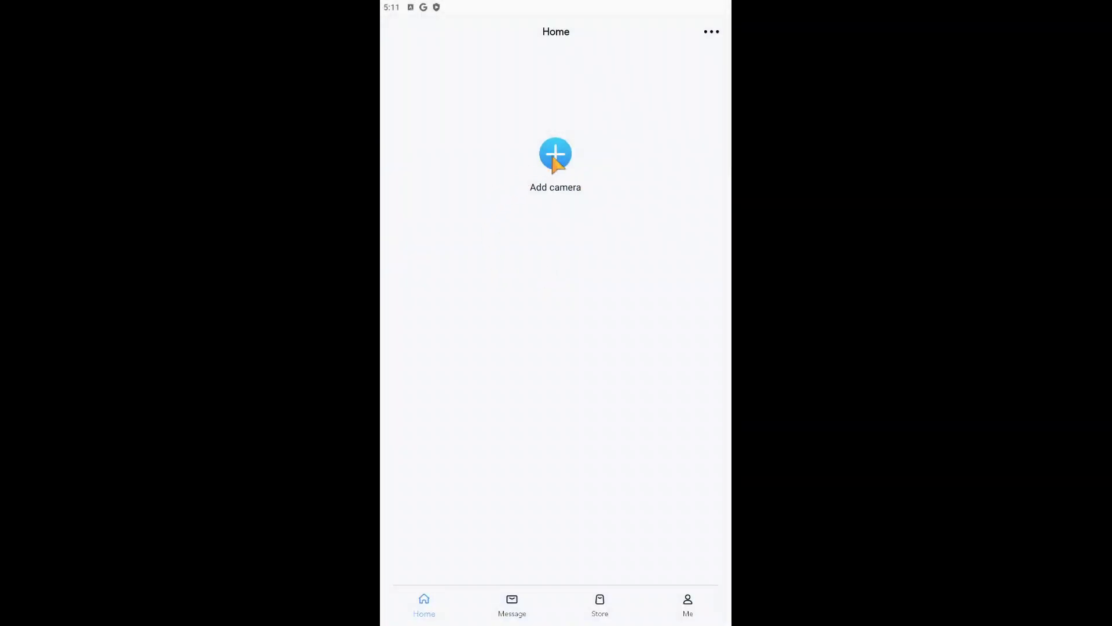
# Add a PC440 indoor camera using the QR code connection mode
pyautogui.click(557, 162)
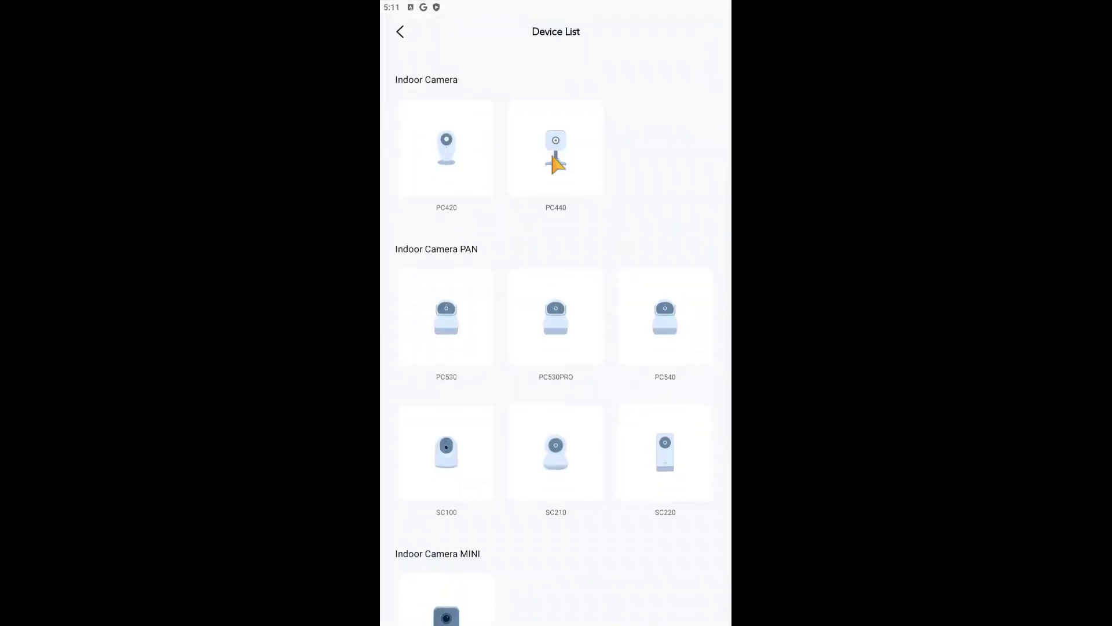
pyautogui.click(555, 177)
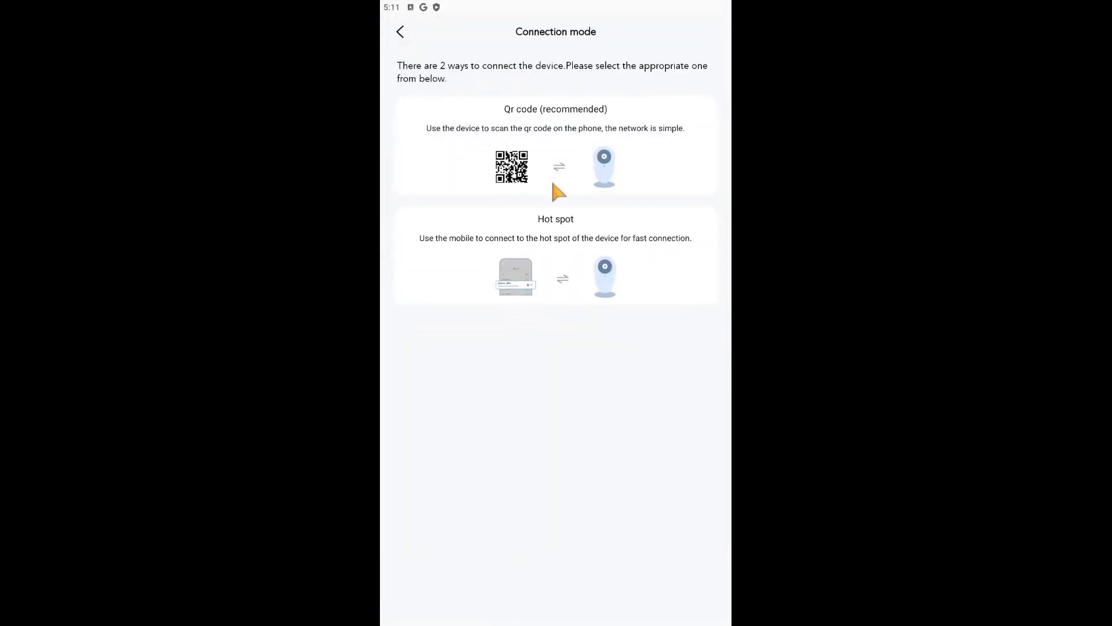
pyautogui.click(505, 157)
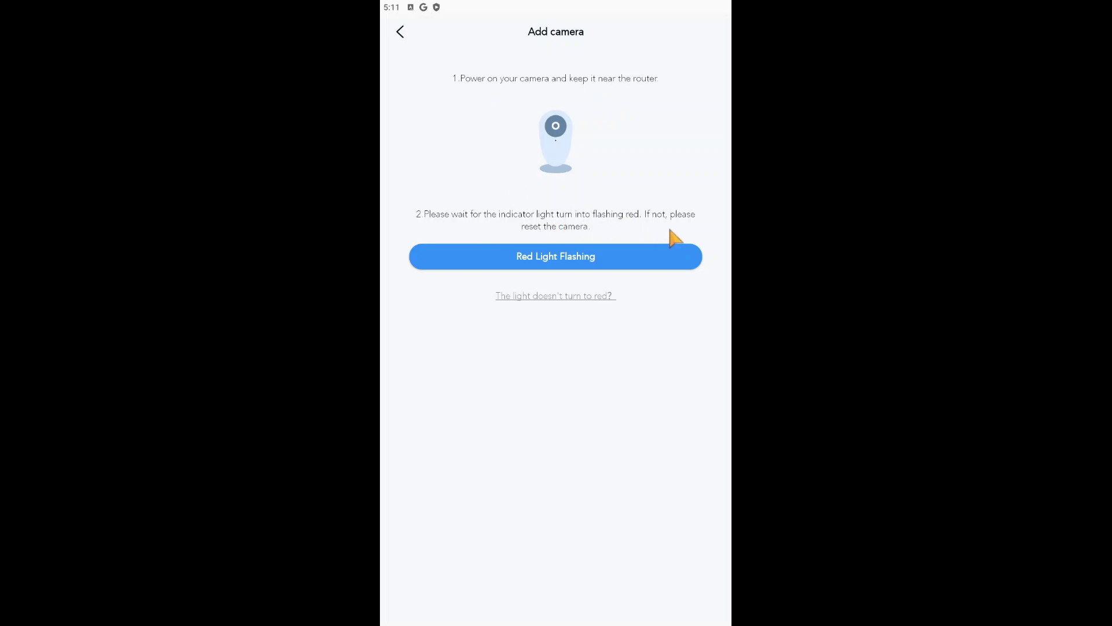
# Confirm the red flashing light, allow location access, and open the Wi-Fi network settings
pyautogui.click(549, 265)
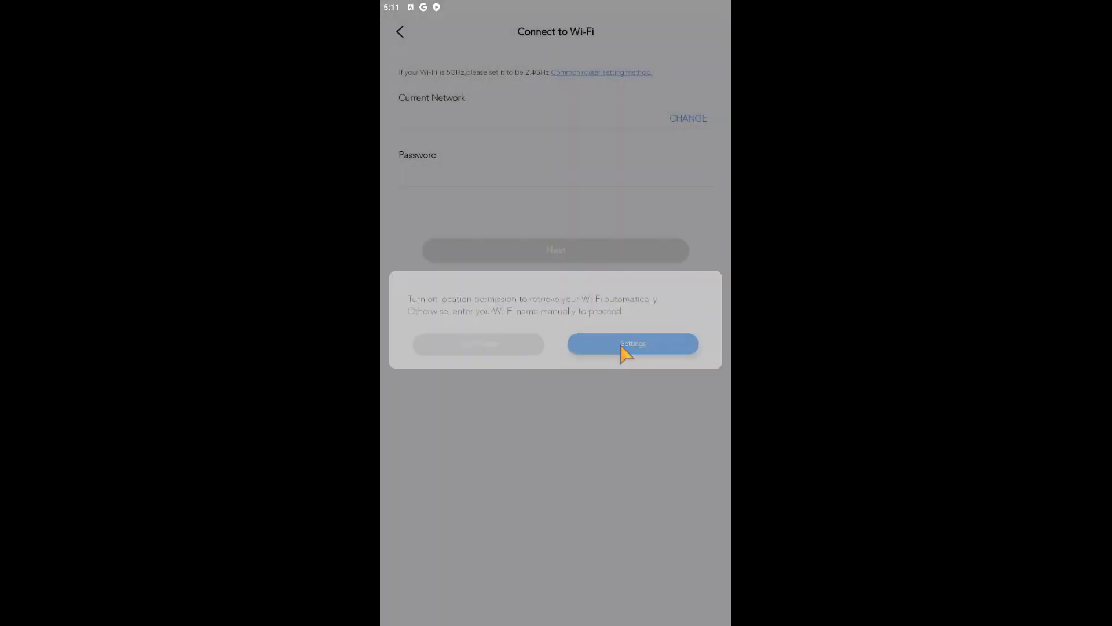
pyautogui.click(627, 346)
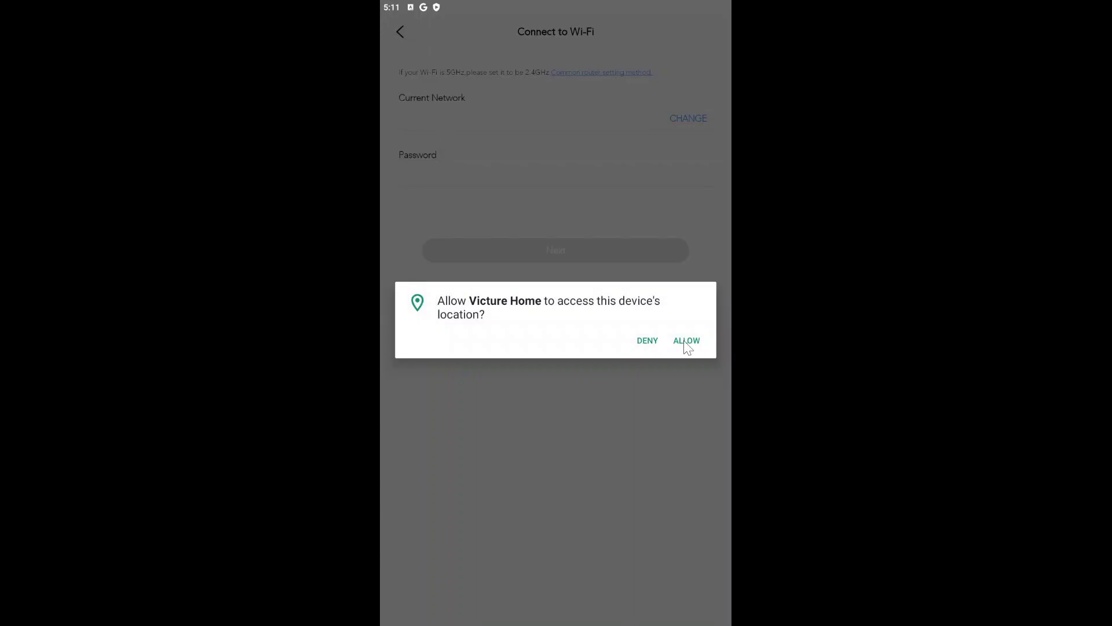
pyautogui.click(686, 341)
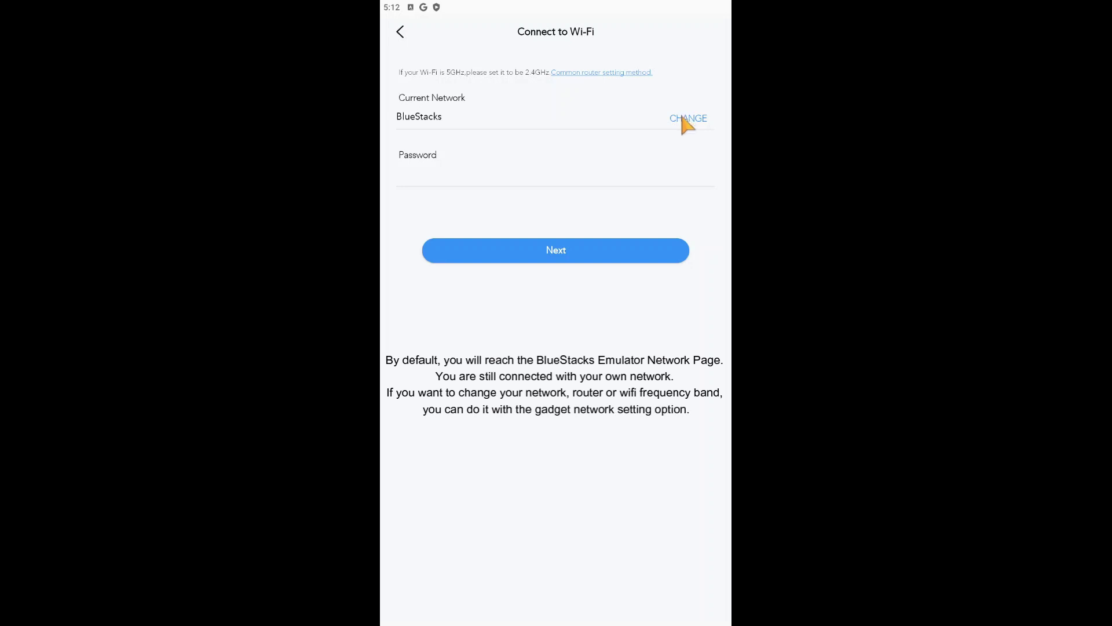
pyautogui.click(430, 113)
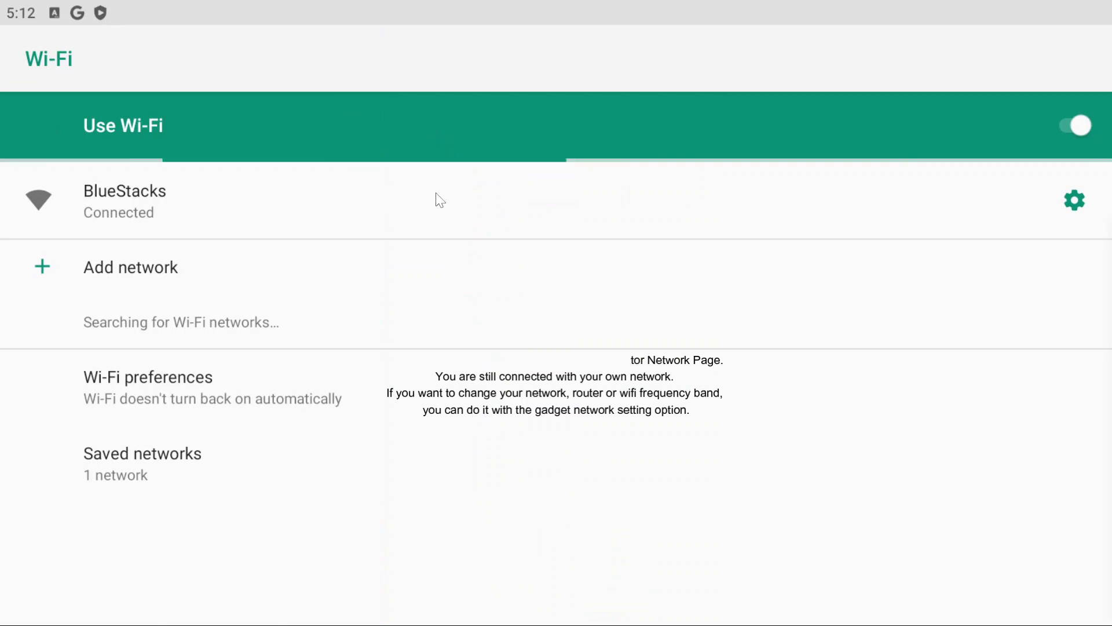
pyautogui.click(42, 269)
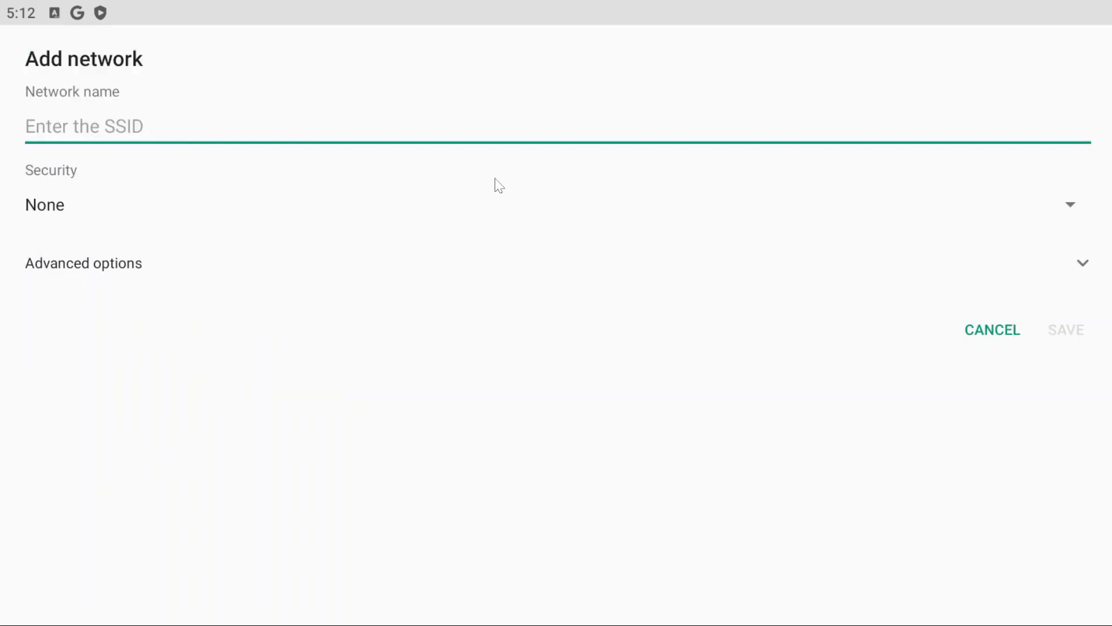
pyautogui.click(992, 330)
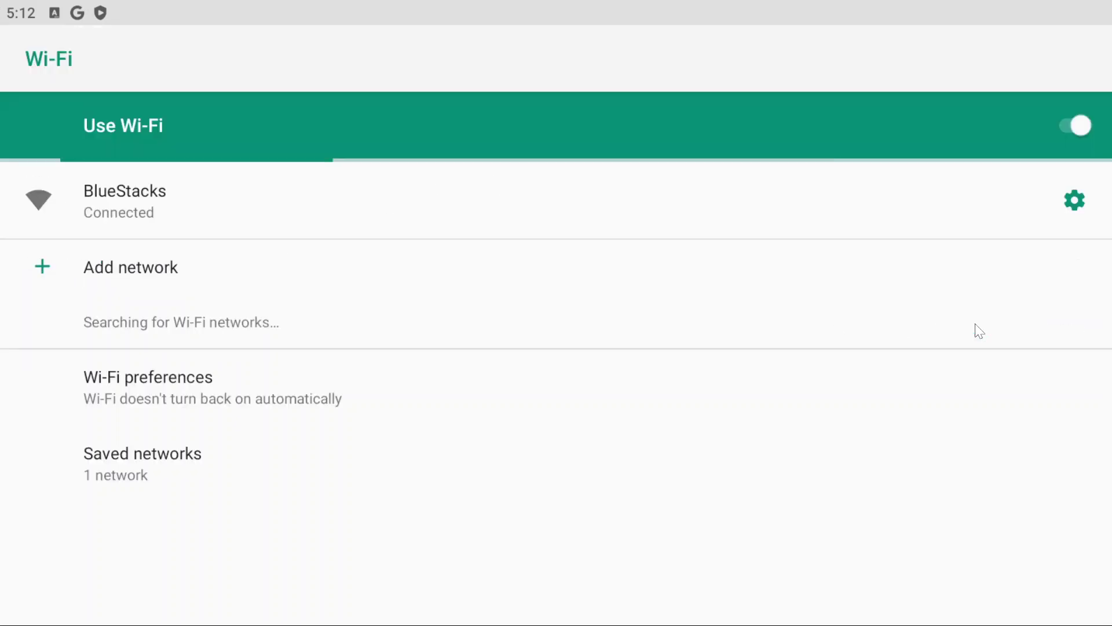
pyautogui.click(116, 464)
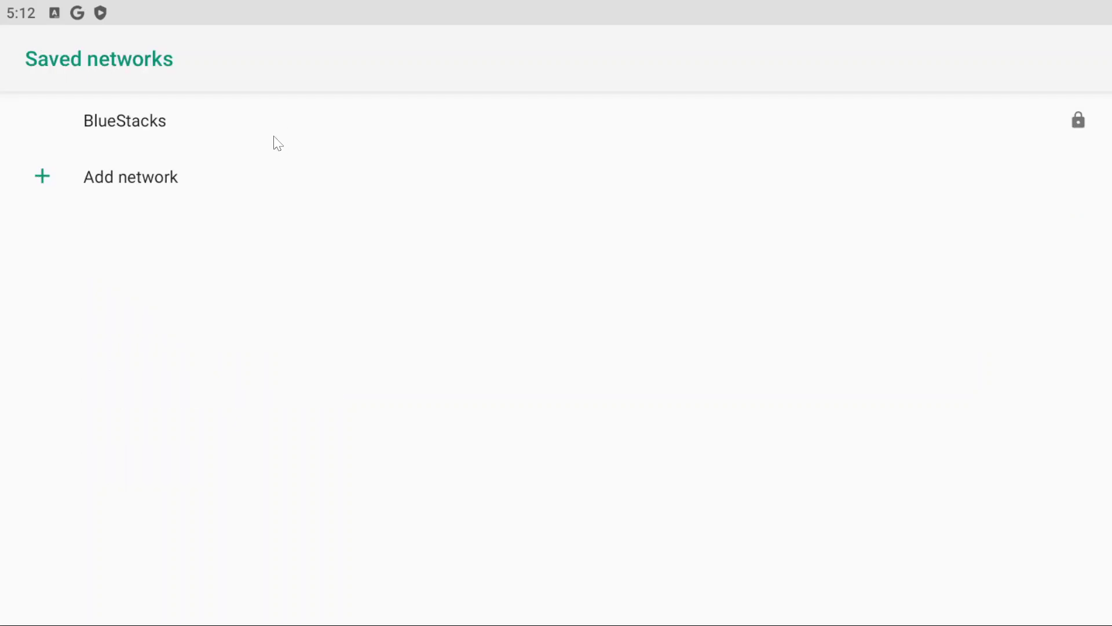
pyautogui.press('Escape')
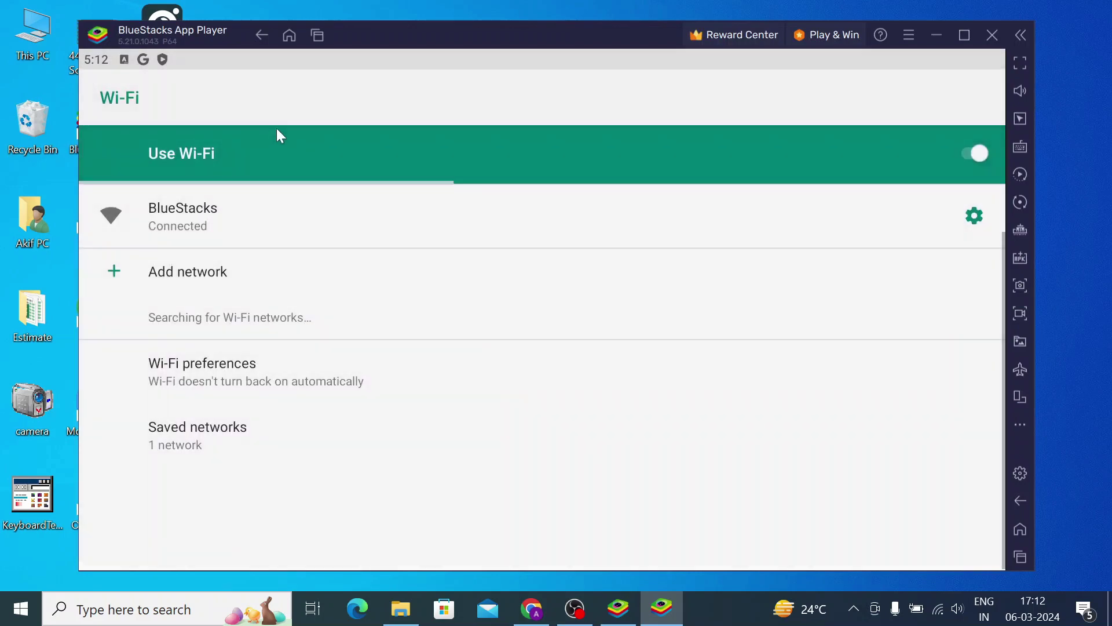
# Return to Victure Home, enter the BlueStacks Wi-Fi password, and show the pairing QR code
pyautogui.click(263, 35)
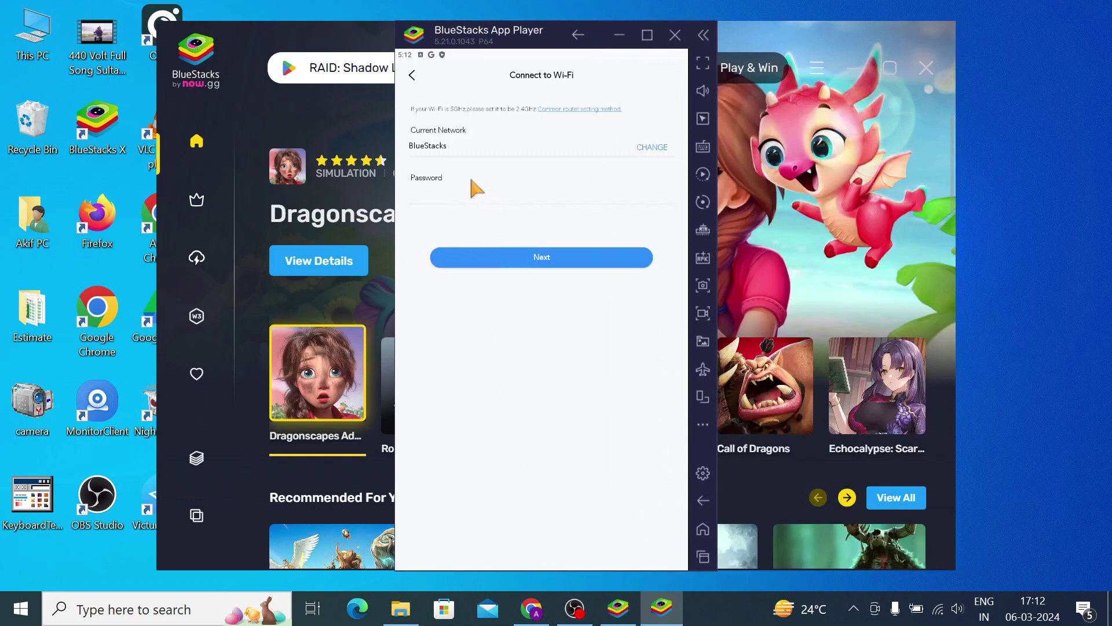
pyautogui.click(438, 199)
pyautogui.write('3')
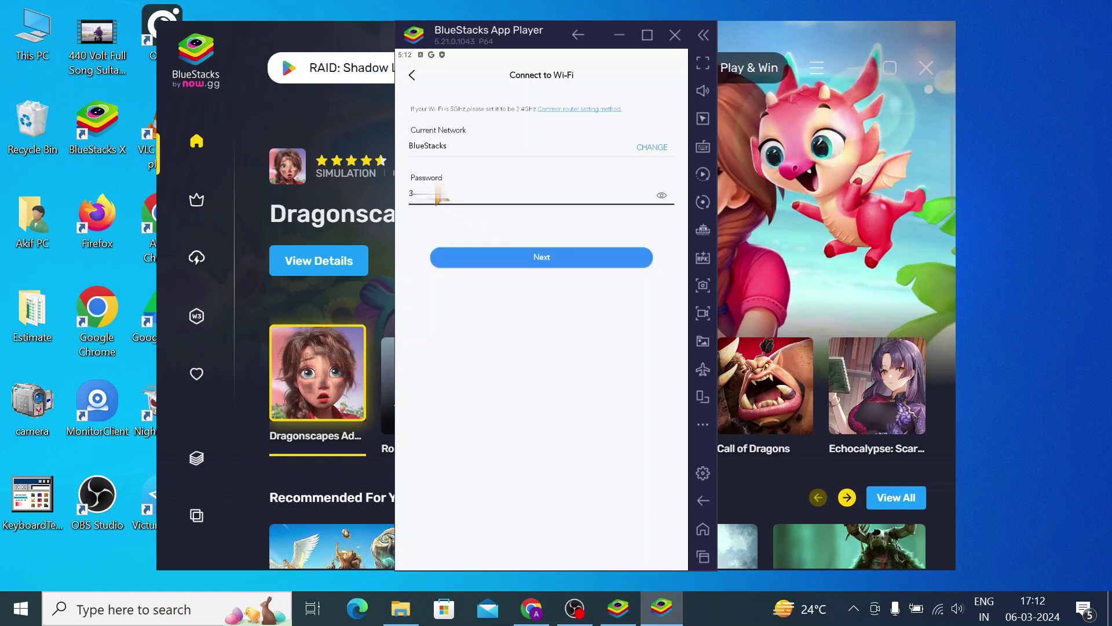
pyautogui.click(503, 257)
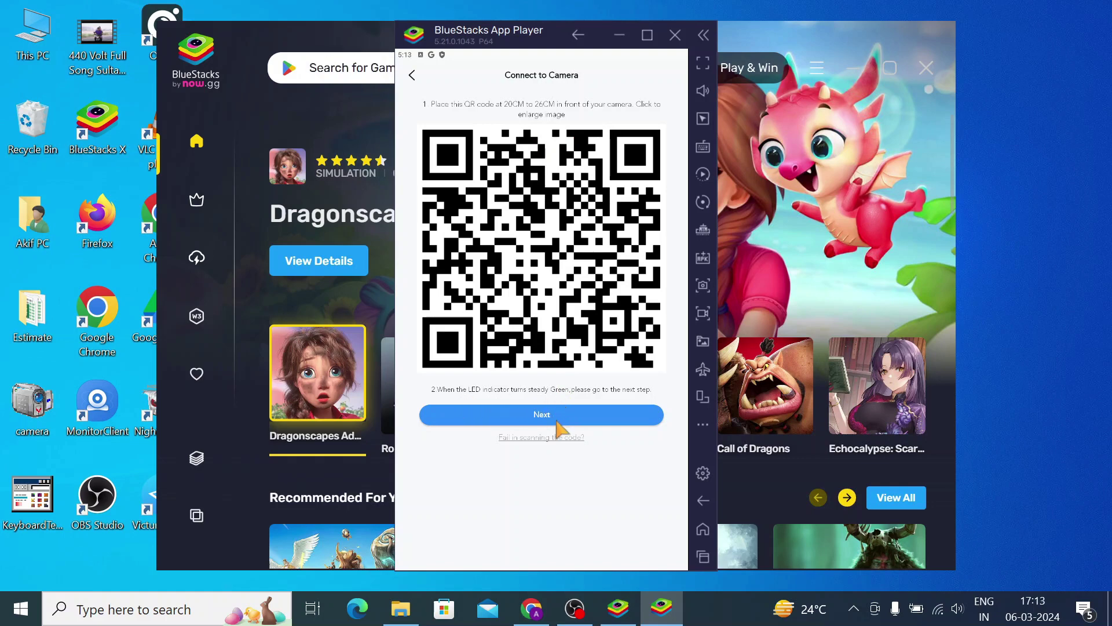
# Confirm the camera scanned the QR code so Victure Home starts connecting
pyautogui.click(553, 416)
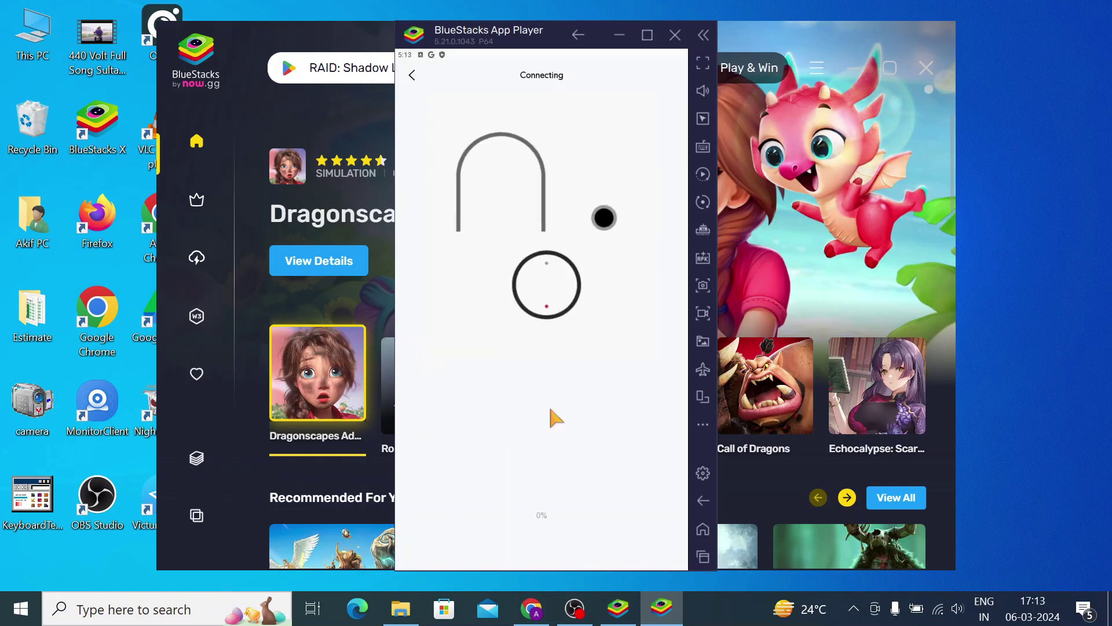